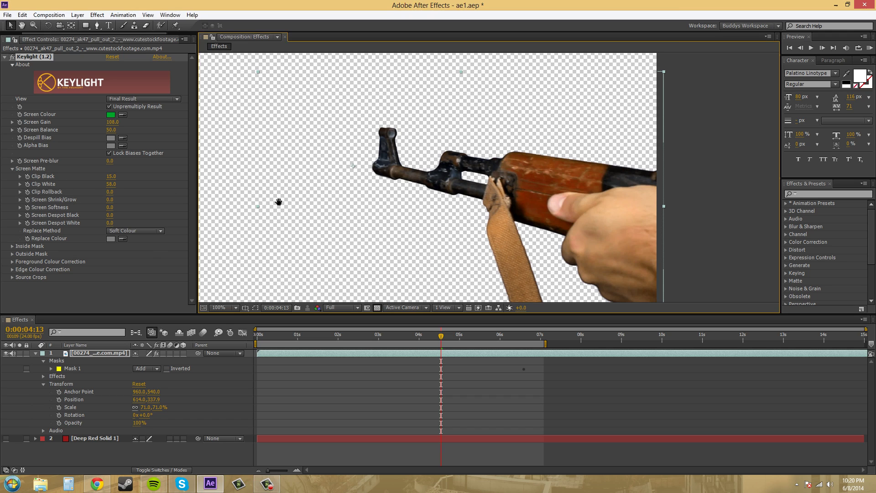
Pan the composition viewer right, then up and left, to reposition the rifle footage
left_click_drag(278, 201, 325, 191)
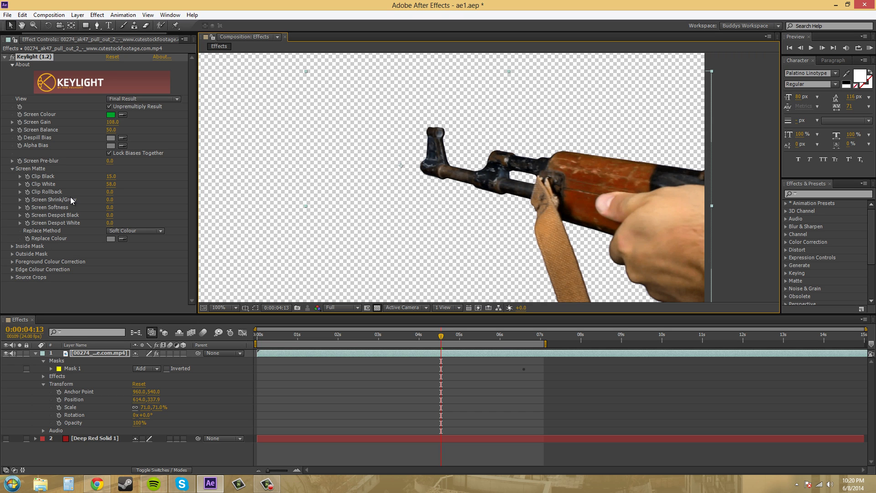
left_click_drag(618, 202, 573, 176)
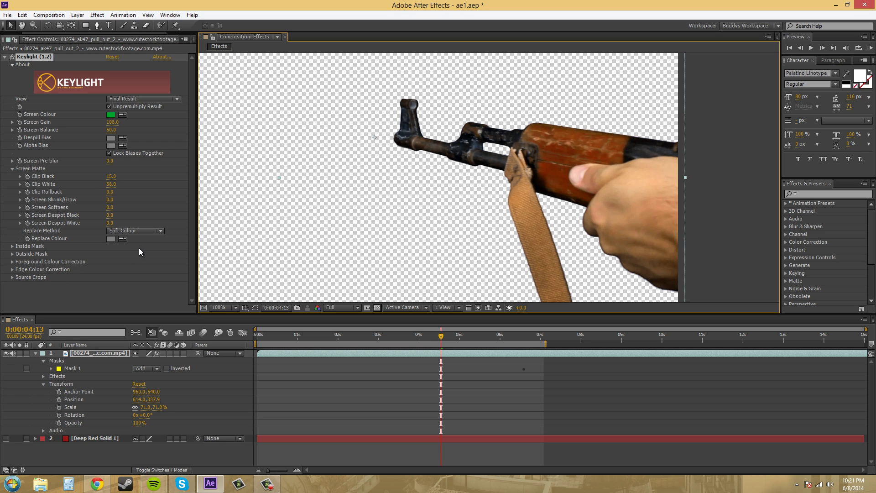
Collapse Inside Mask and trial-sample the hand's skin tone as Despill Bias, then undo it
left_click(12, 254)
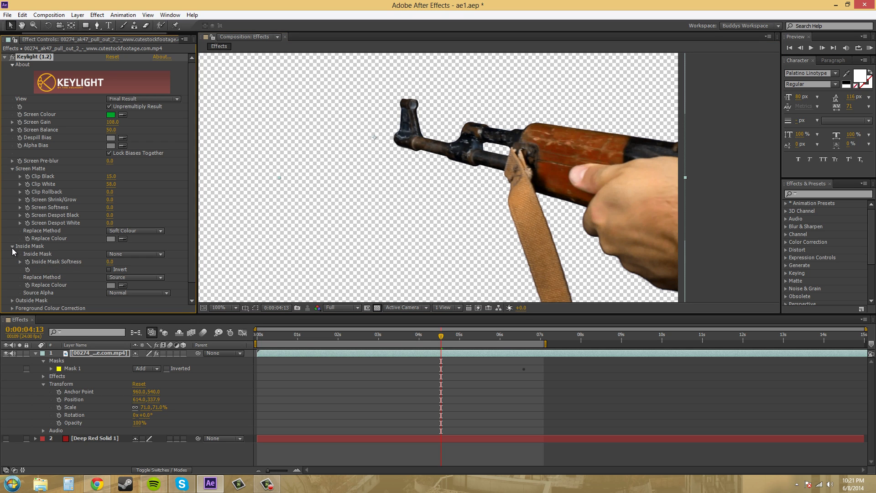
left_click(12, 254)
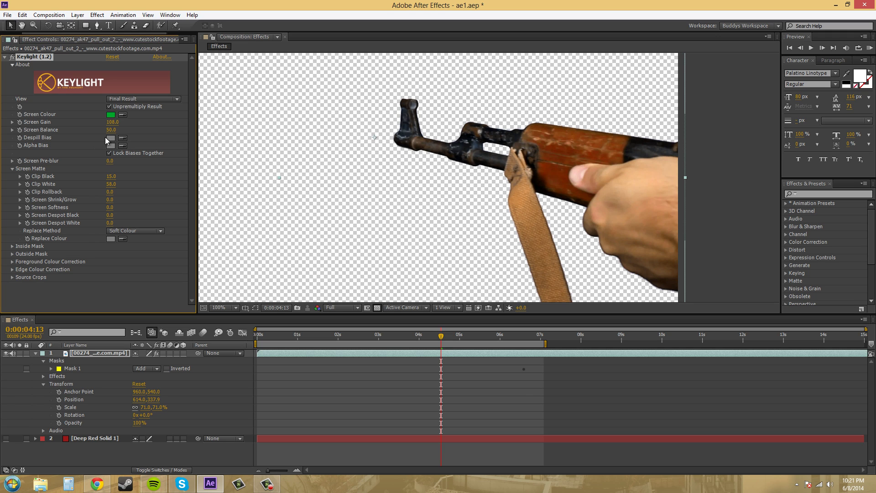
left_click(124, 138)
left_click(628, 200)
key("ctrl+z")
left_click(12, 57)
left_click(12, 57)
left_click(11, 57)
left_click(12, 57)
left_click(12, 57)
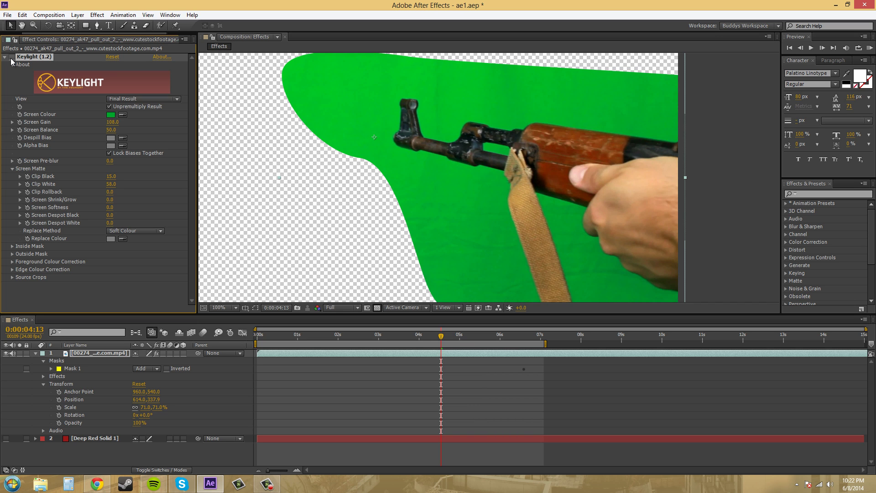
left_click(12, 57)
left_click(12, 57)
left_click(12, 57)
left_click(12, 57)
left_click(12, 57)
left_click(11, 57)
left_click(12, 57)
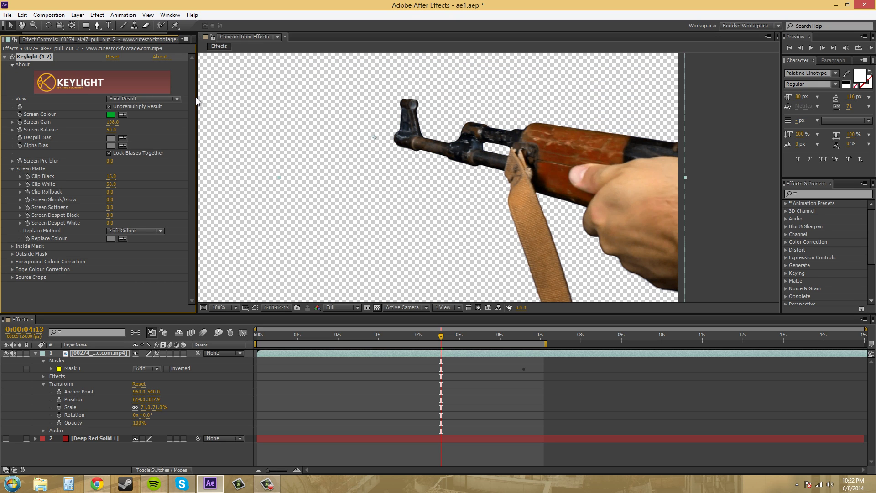
Cycle Keylight's View through Source and Source Alpha at 50% zoom, returning to Final Result
left_click(137, 99)
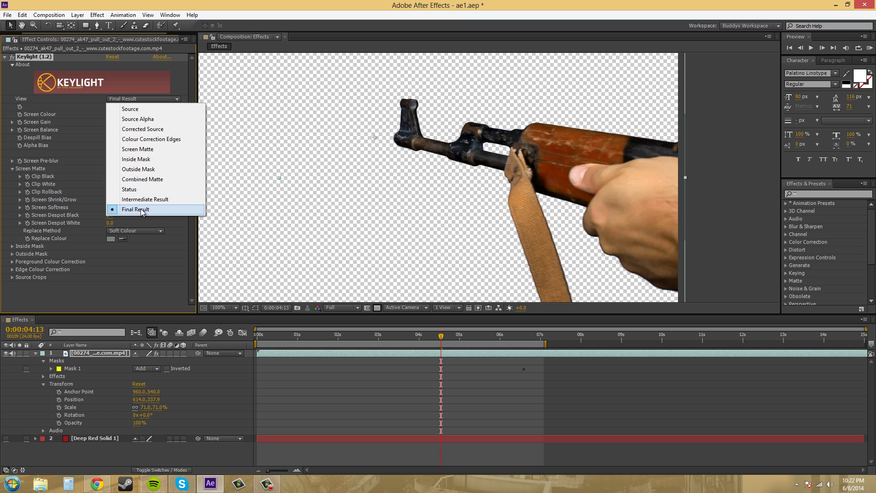
left_click(127, 110)
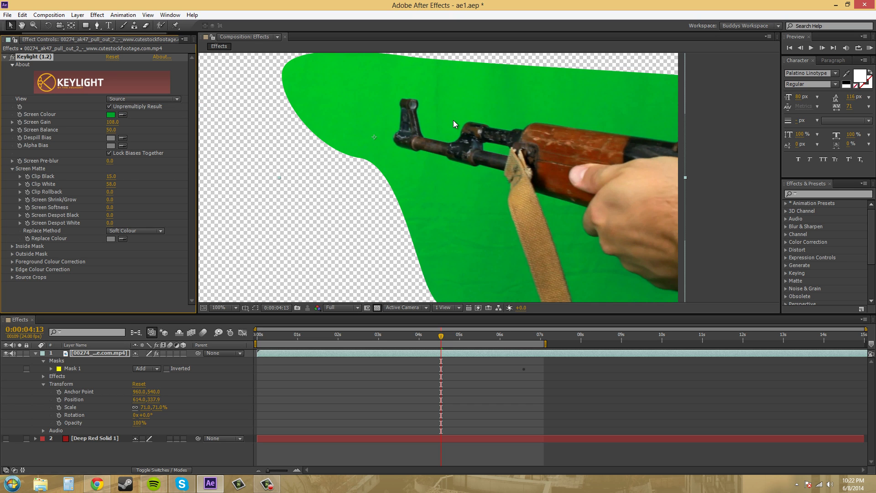
left_click(174, 100)
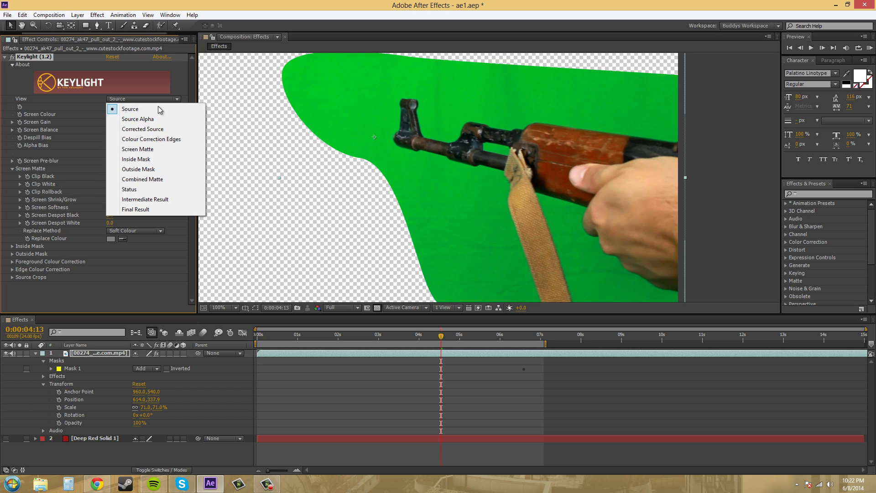
left_click(128, 118)
key("comma")
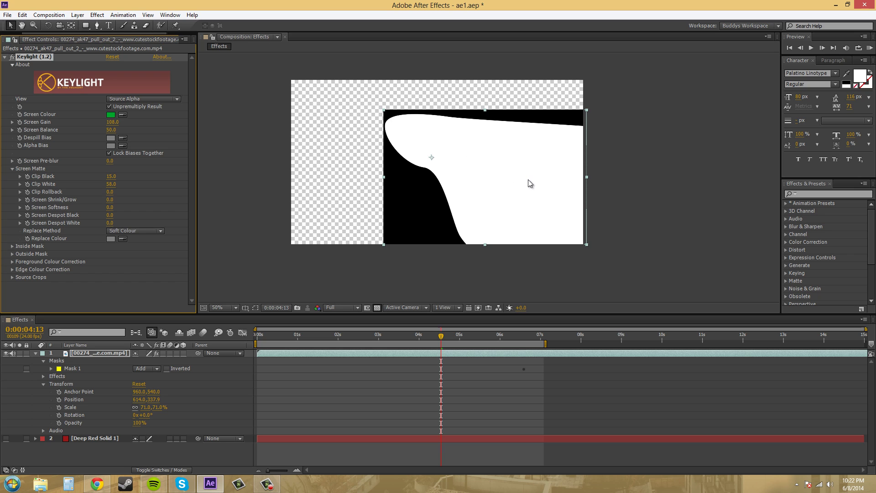
left_click(145, 99)
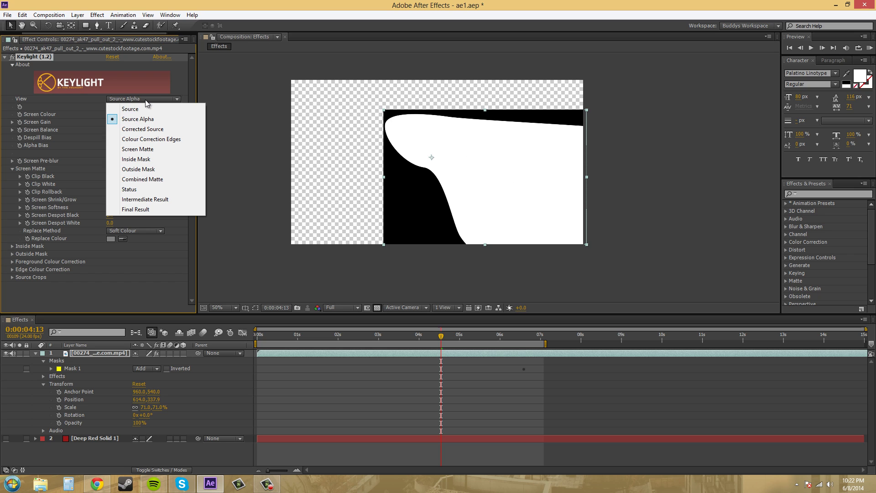
left_click(140, 210)
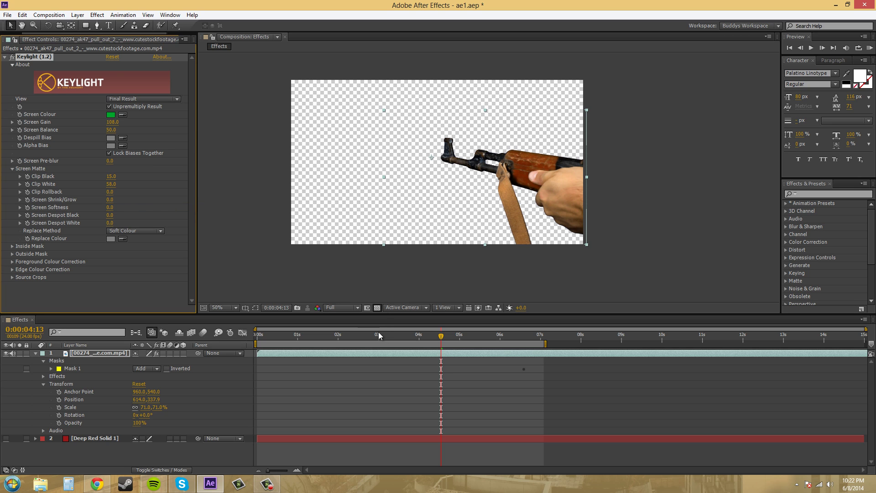
Display only the alpha channel in the viewer, then switch back to RGB
left_click(317, 309)
left_click(348, 358)
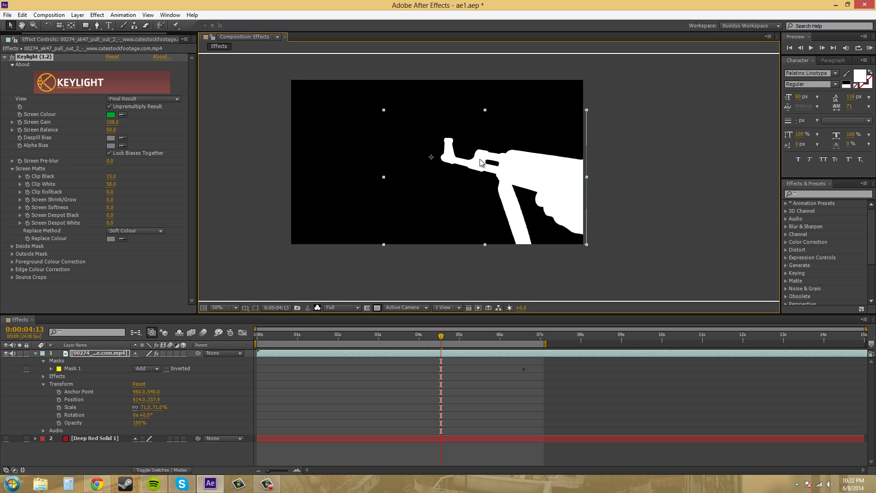
left_click(320, 308)
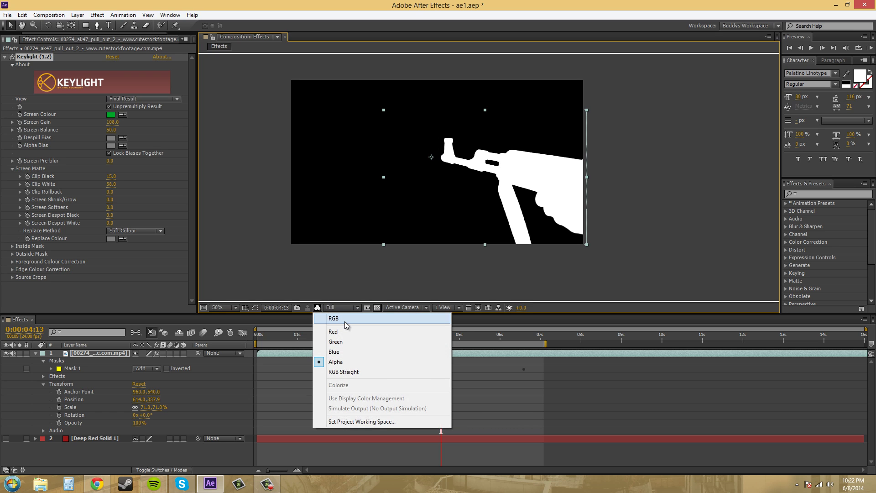
left_click(344, 320)
left_click(159, 99)
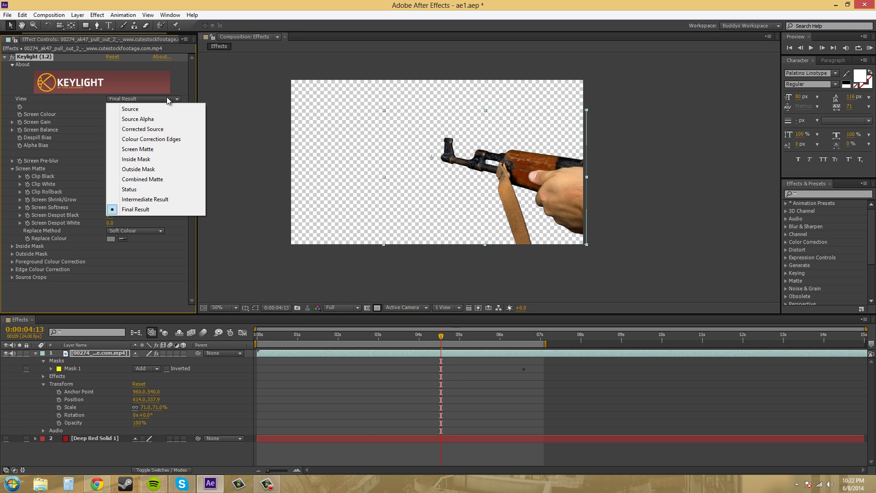
Switch Keylight's View to Corrected Source and zoom the viewer in to 100%
left_click(159, 130)
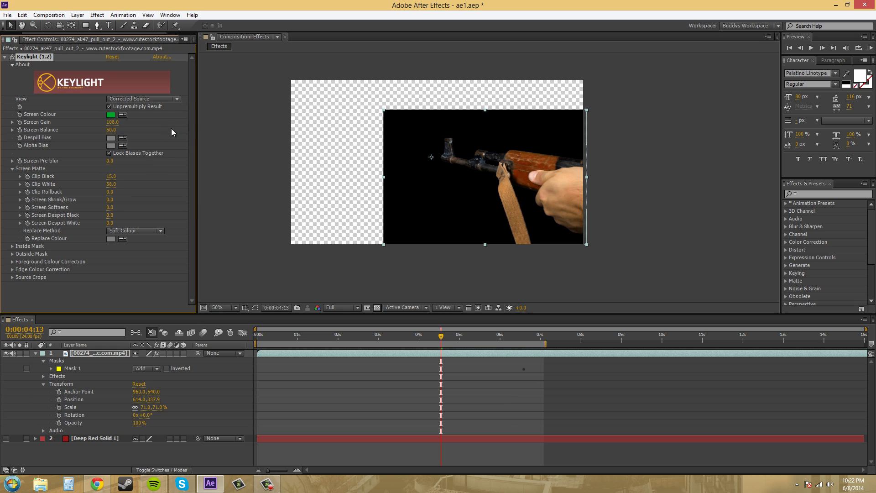
scroll(567, 168, "up", 2)
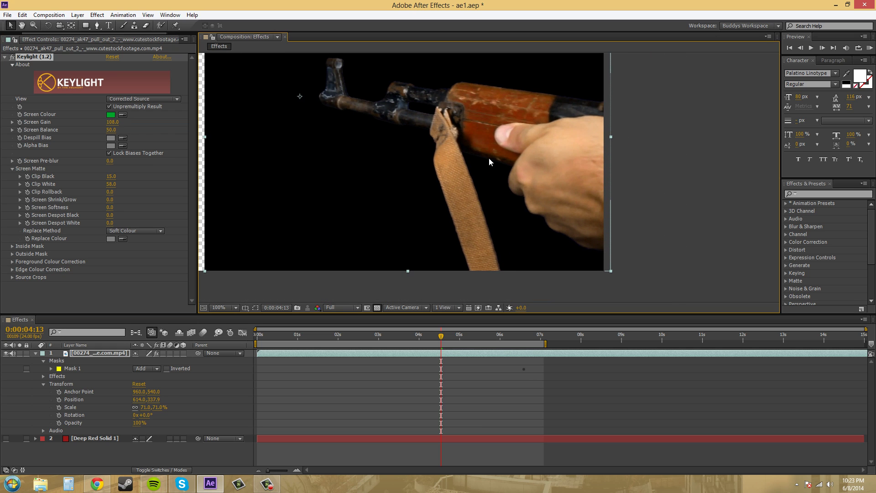
scroll(469, 170, "up", 3)
scroll(427, 120, "left", 4)
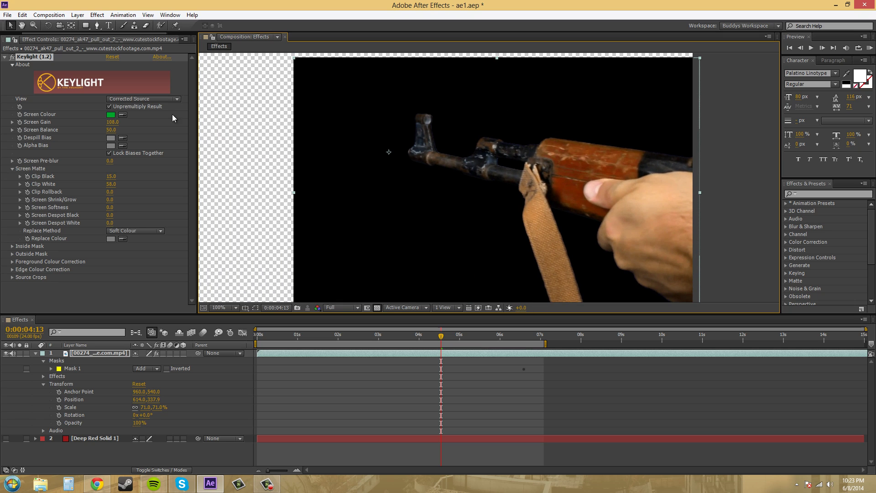
left_click(151, 99)
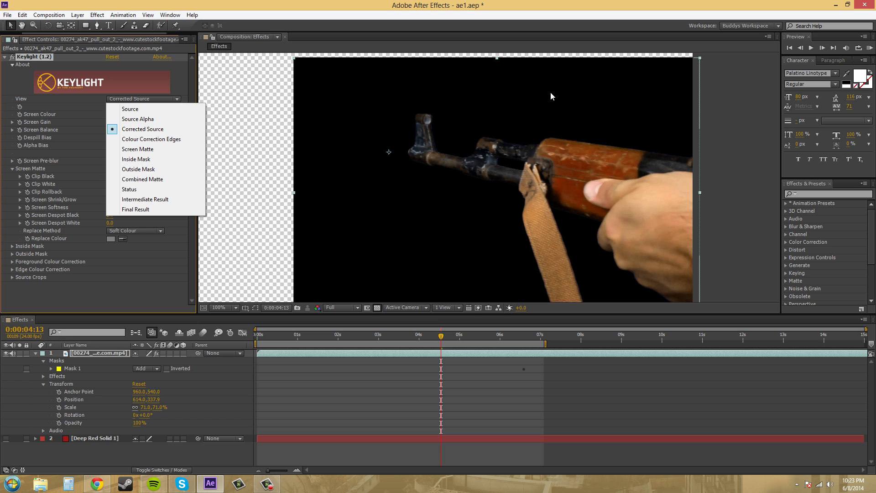
Set View to Colour Correction Edges and toggle Enable Edge Colour Correction on then off
left_click(142, 140)
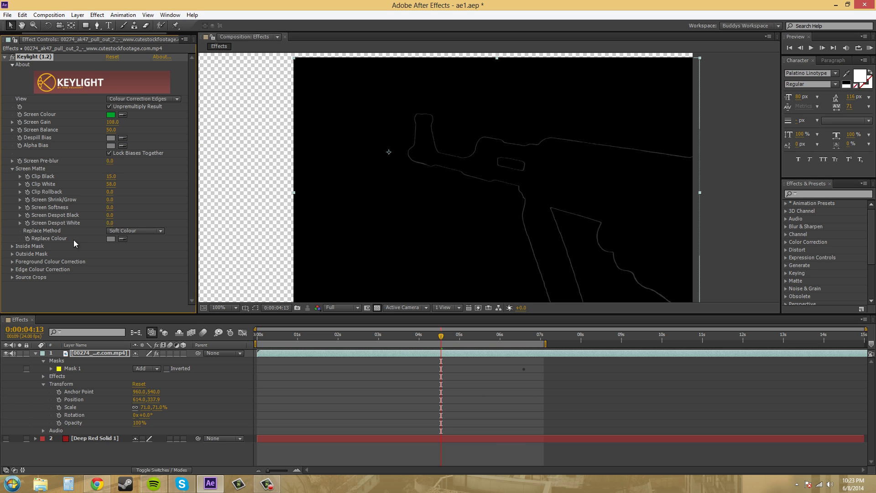
left_click(12, 269)
scroll(13, 267, "down", 2)
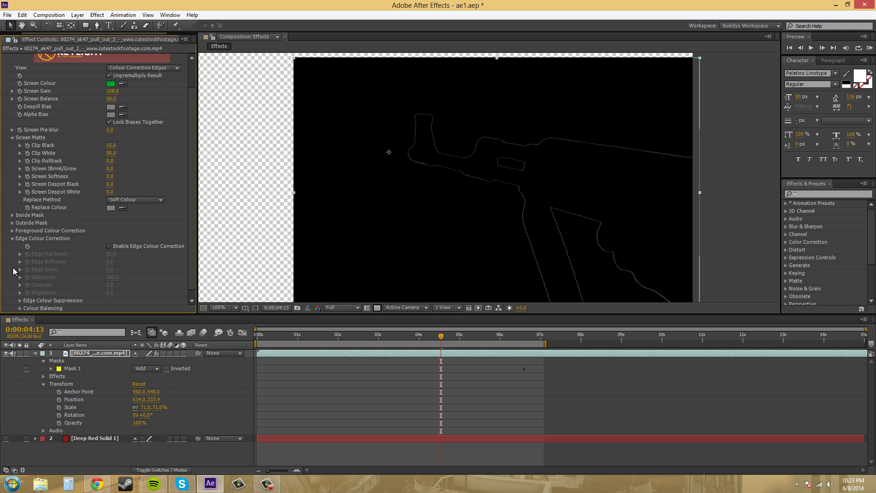
left_click(109, 246)
left_click(109, 245)
left_click(12, 238)
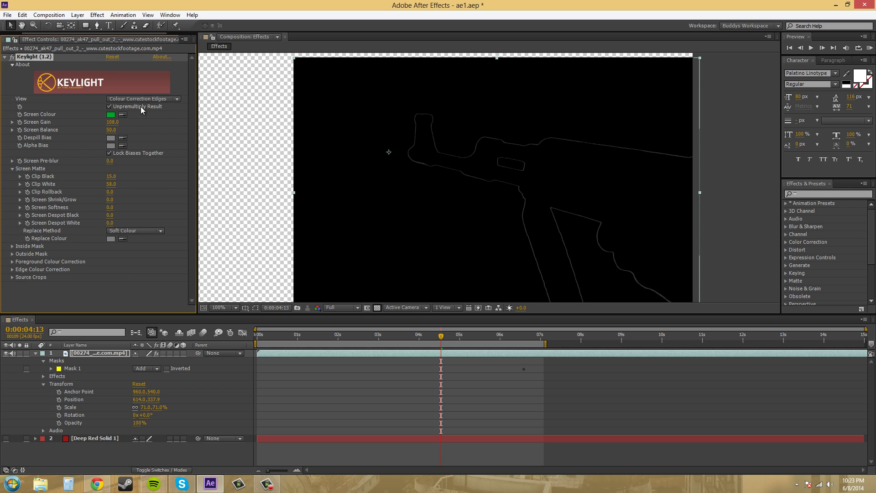
left_click(155, 100)
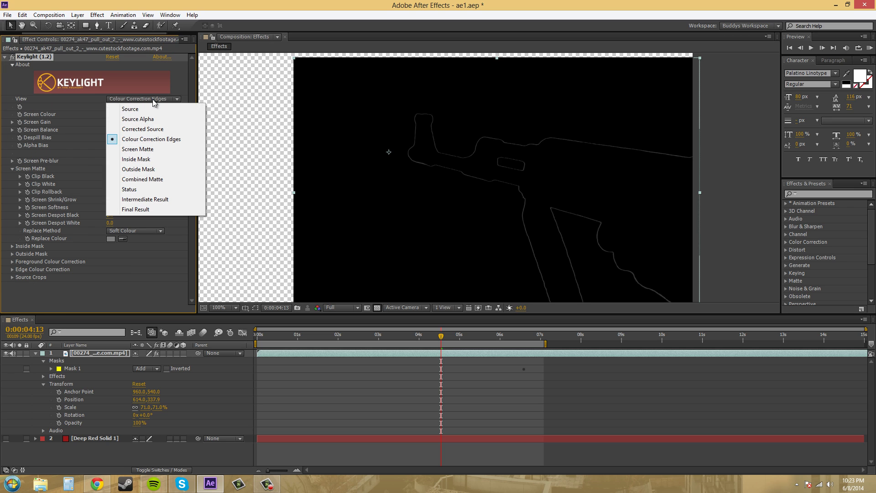
Set View to Screen Matte, check the alpha channel, return to RGB, and zoom to 50%
left_click(140, 149)
left_click_drag(614, 183, 573, 151)
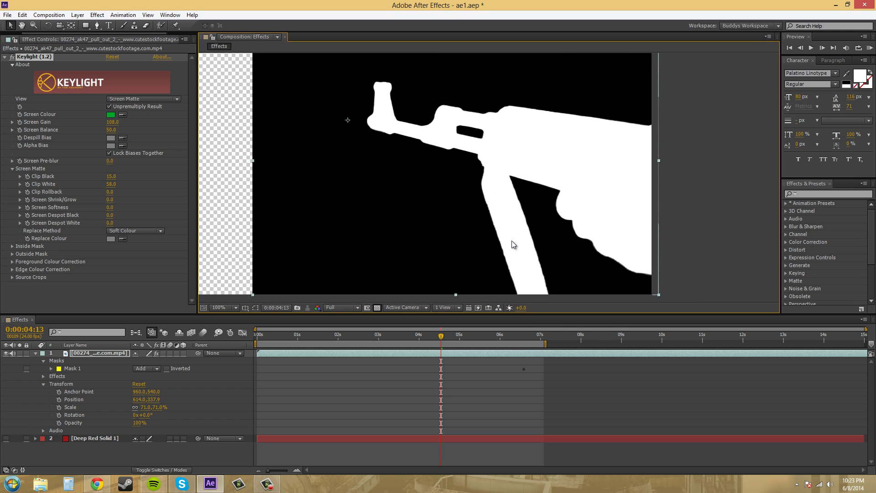
left_click(318, 308)
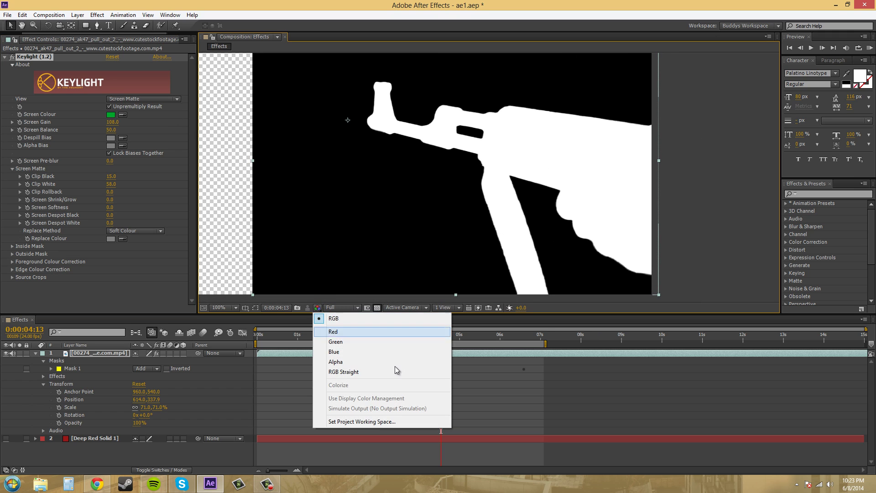
left_click(375, 364)
left_click(318, 308)
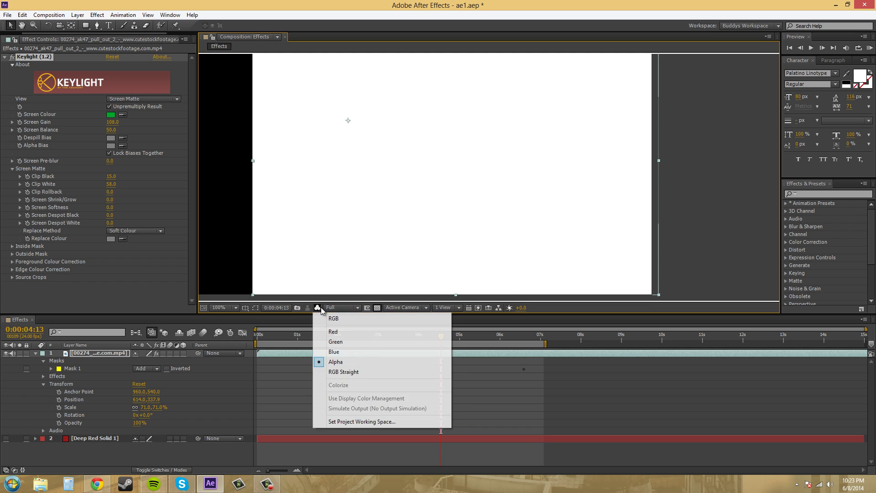
left_click(338, 316)
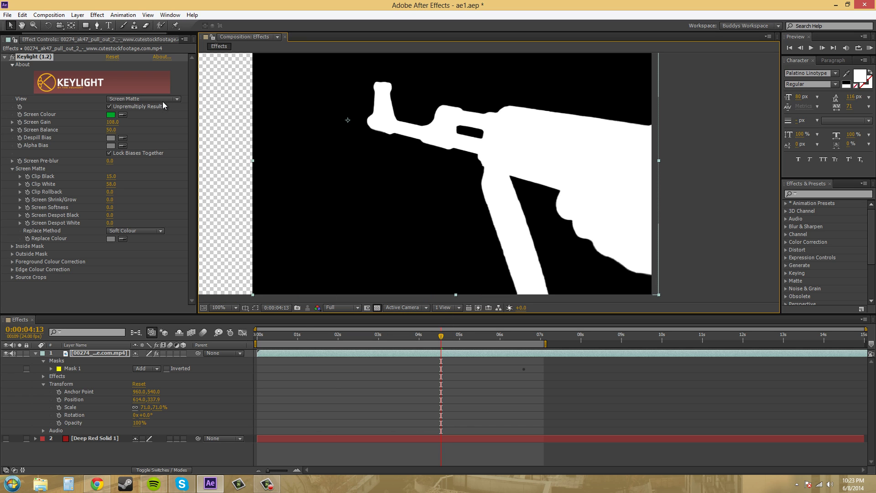
key("comma")
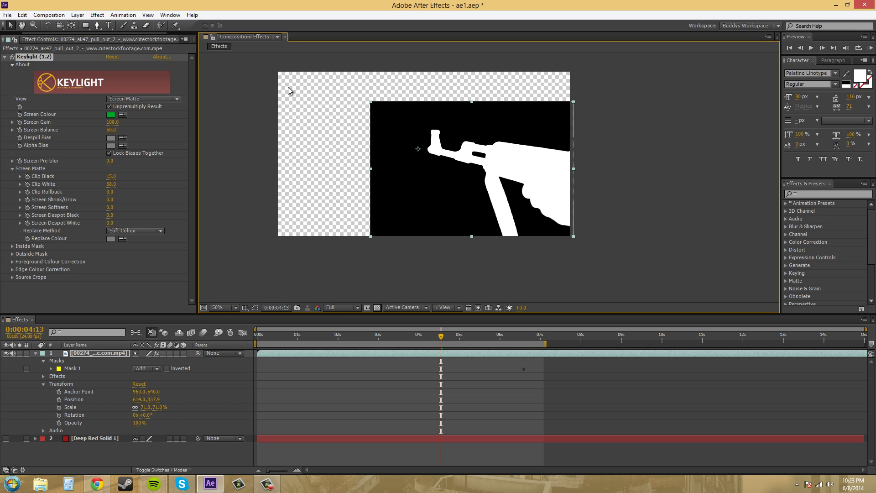
Preview Keylight's Inside Mask and Outside Mask views, then settle on Combined Matte
left_click(121, 99)
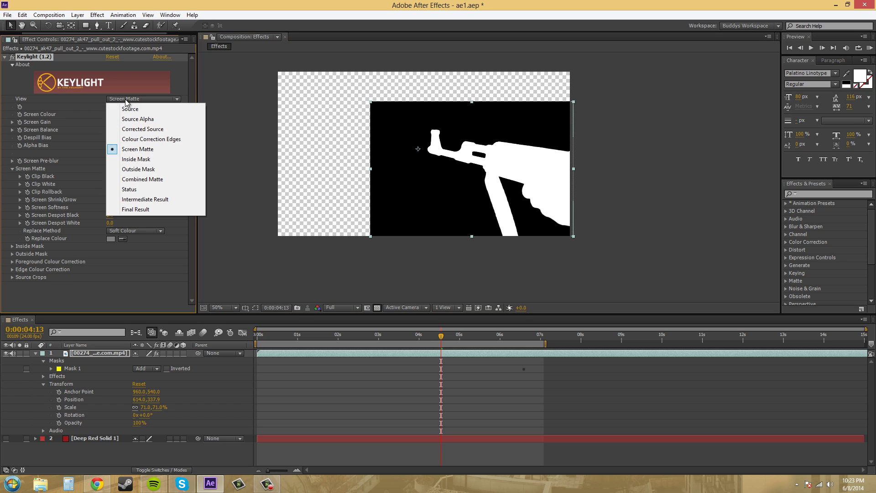
left_click(130, 160)
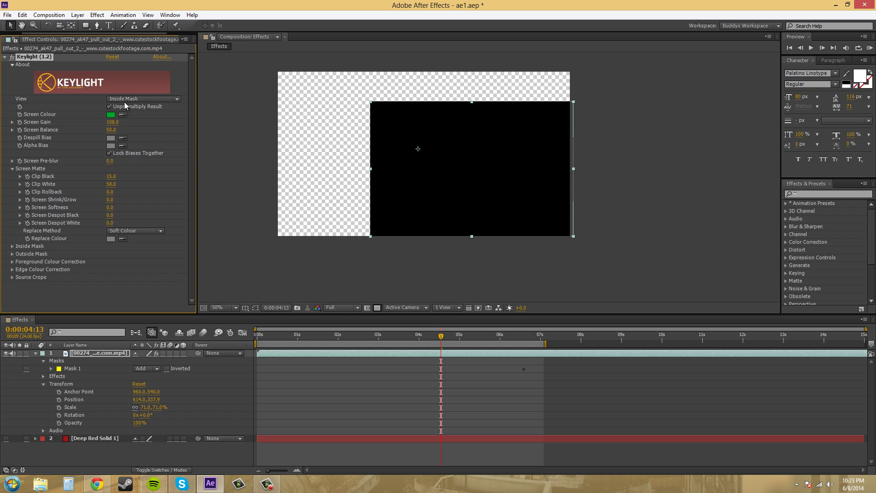
left_click(124, 101)
left_click(135, 175)
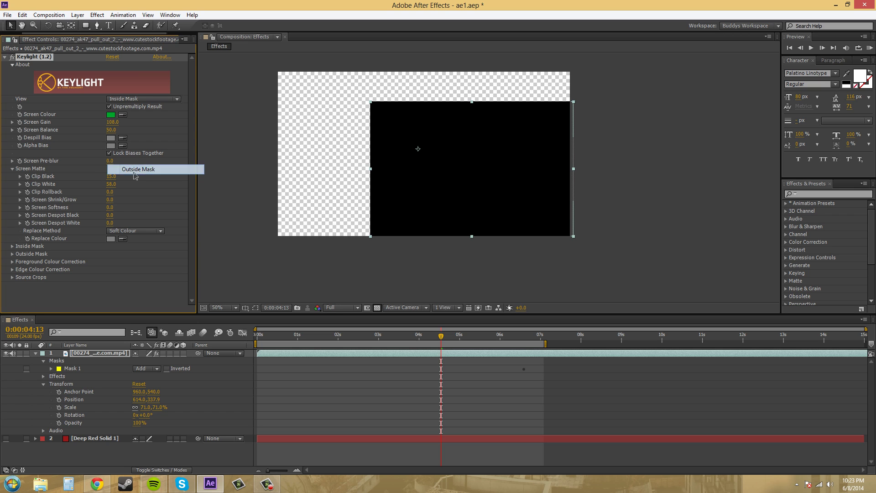
left_click(141, 99)
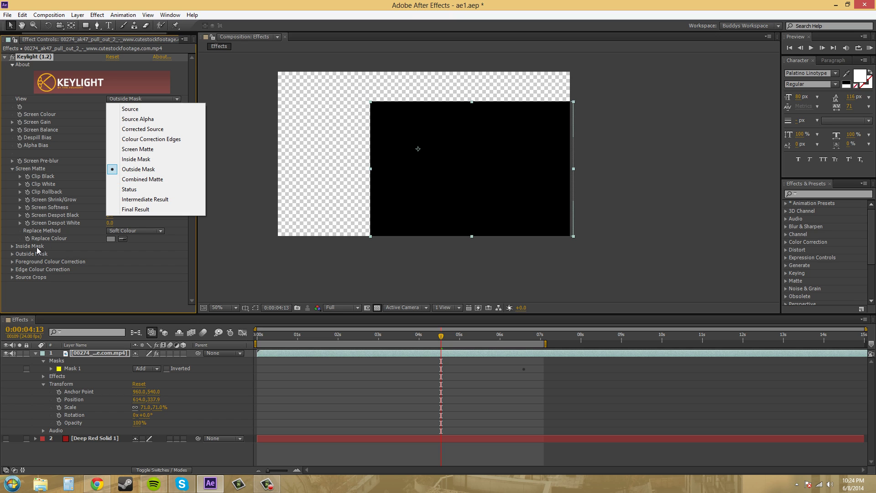
left_click(154, 179)
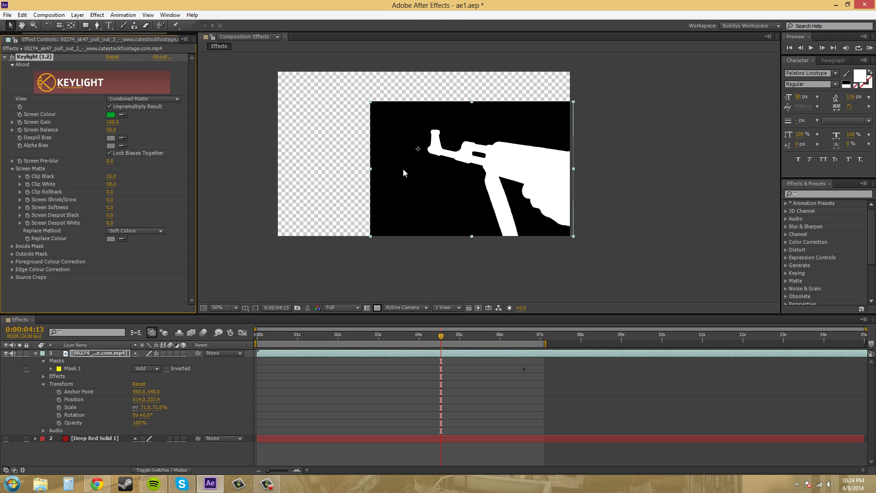
Step Keylight's View through Status and Intermediate Result, panning the gun, ending on Final Result
left_click(169, 100)
left_click(138, 189)
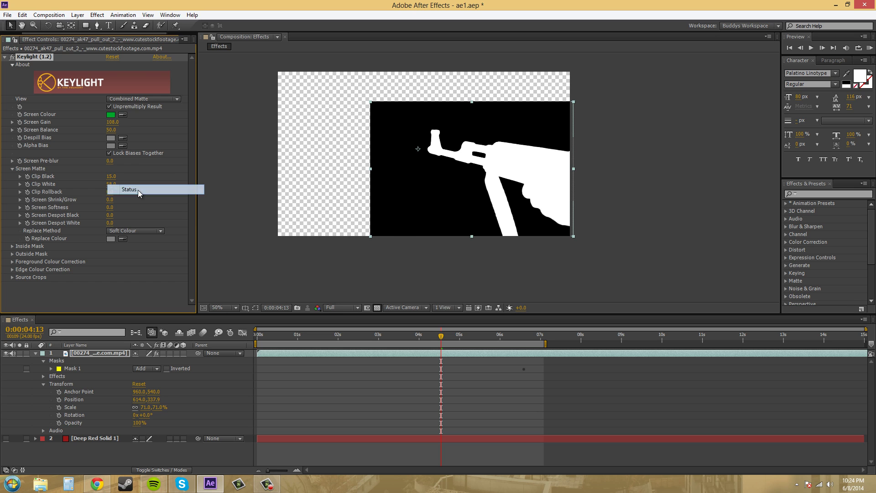
scroll(511, 190, "up", 2)
left_click_drag(511, 191, 381, 188)
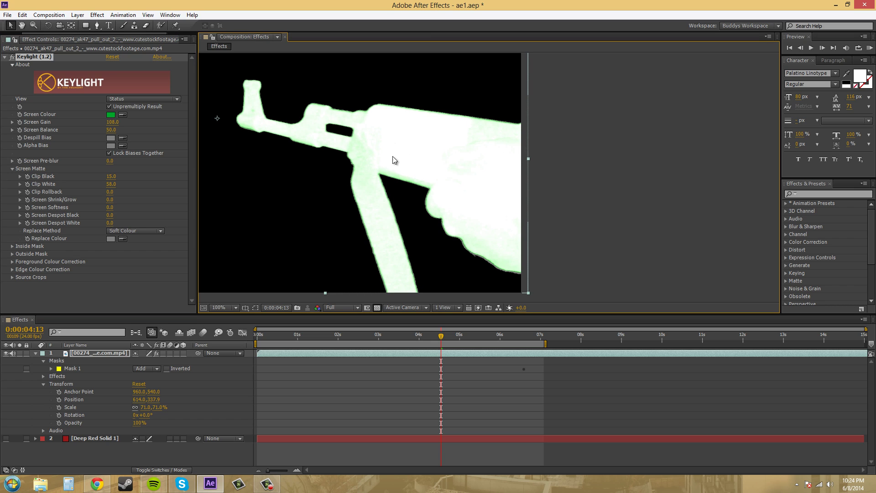
left_click(157, 99)
left_click(141, 200)
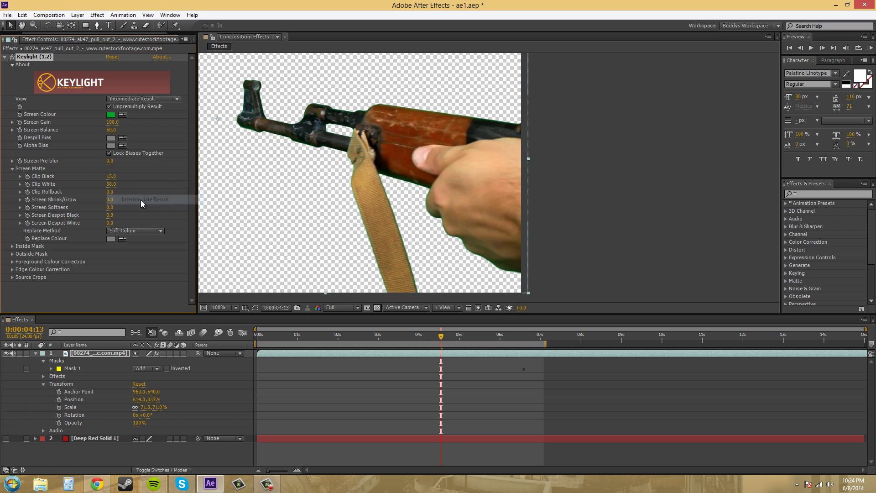
left_click_drag(295, 215, 334, 198)
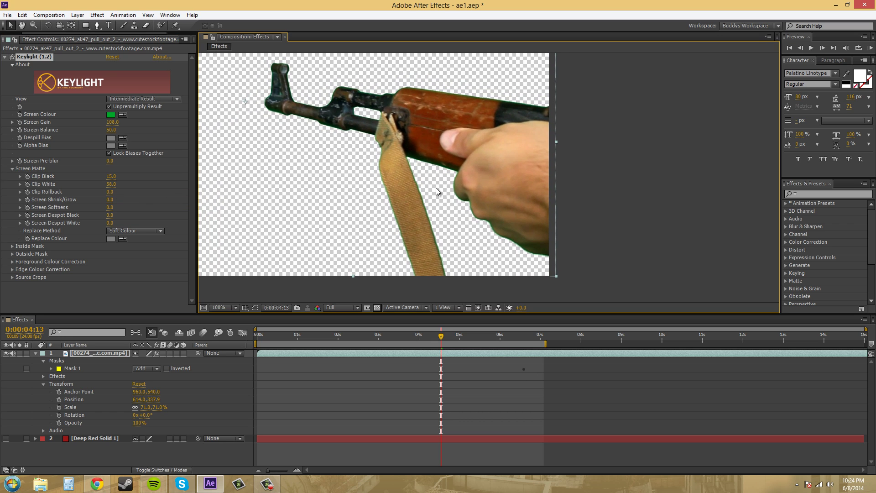
left_click(125, 100)
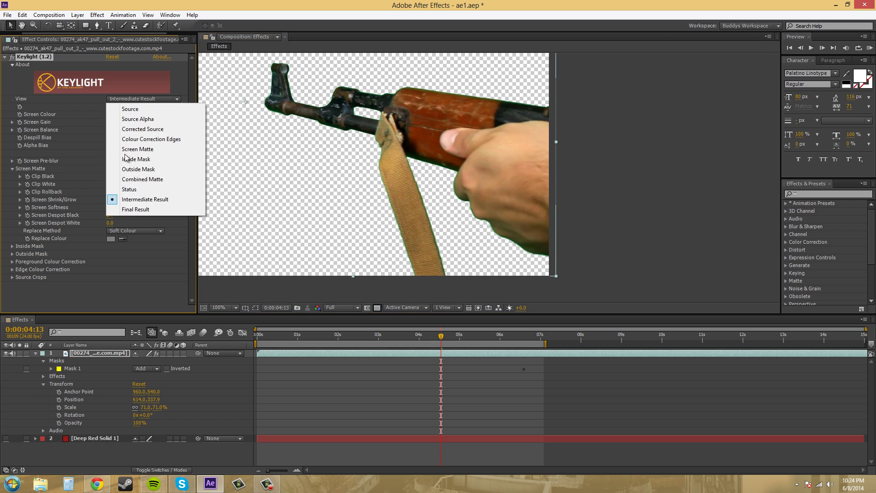
left_click(131, 211)
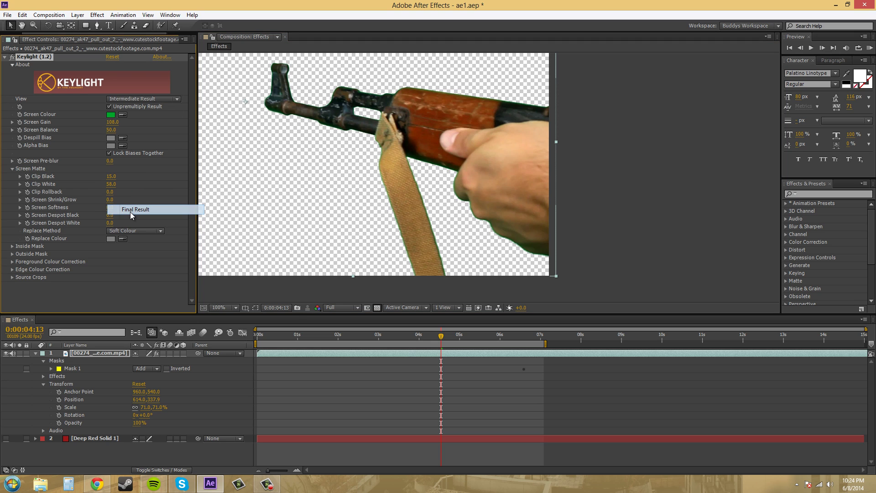
Trial-sample bias colours from the wooden stock, metal sight and hand, undoing the skin sample
left_click(122, 137)
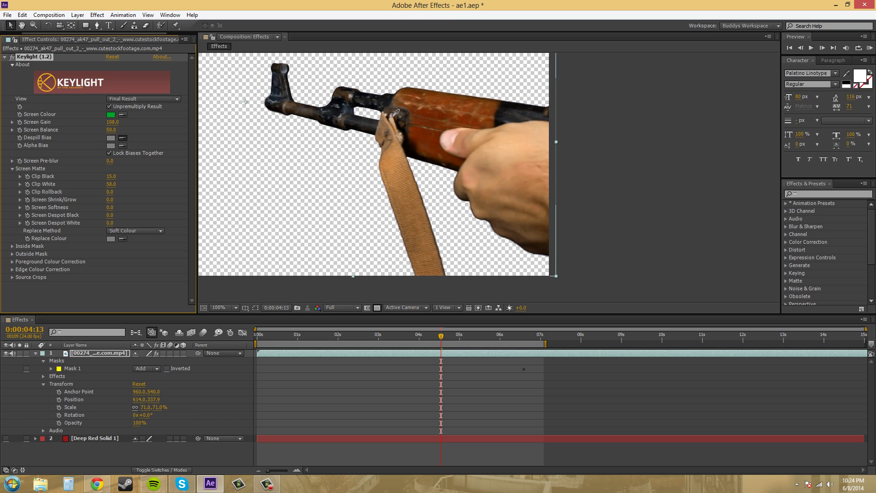
left_click(466, 117)
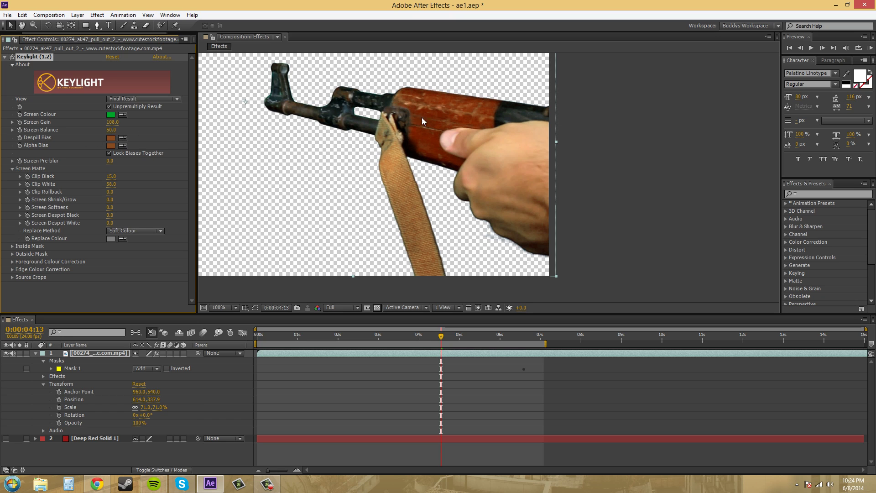
left_click(122, 145)
left_click(274, 93)
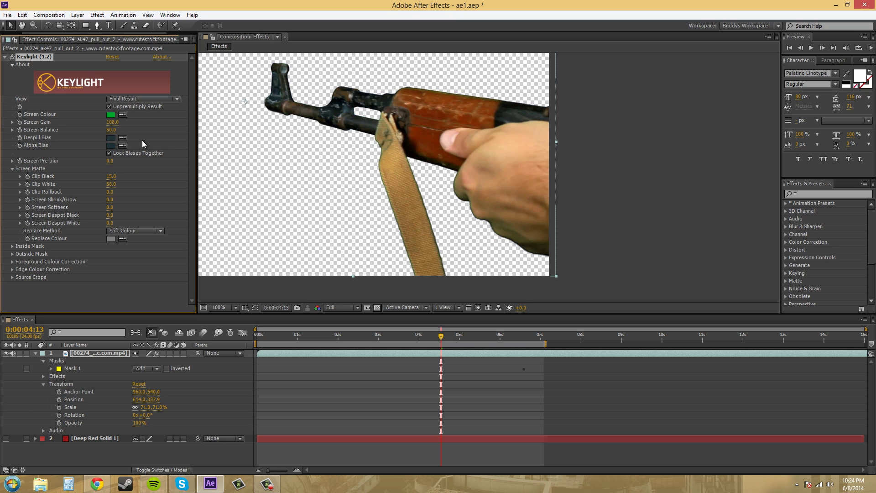
left_click(122, 138)
left_click(492, 187)
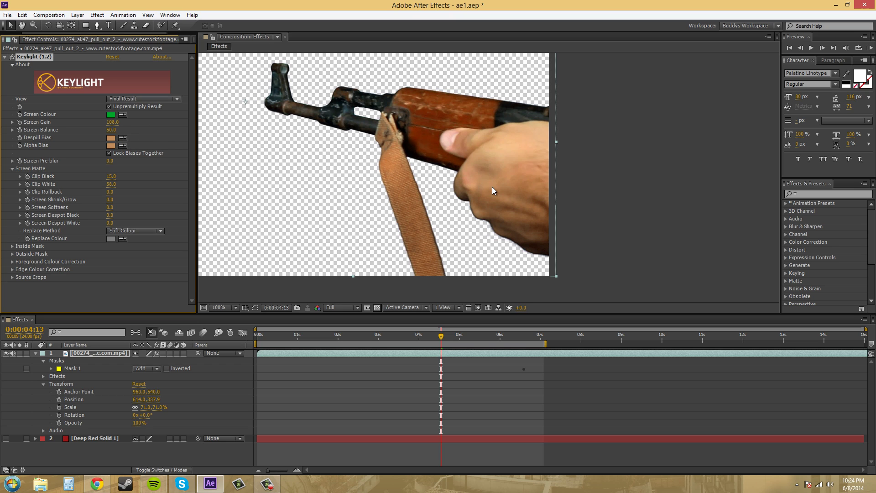
key("ctrl+z")
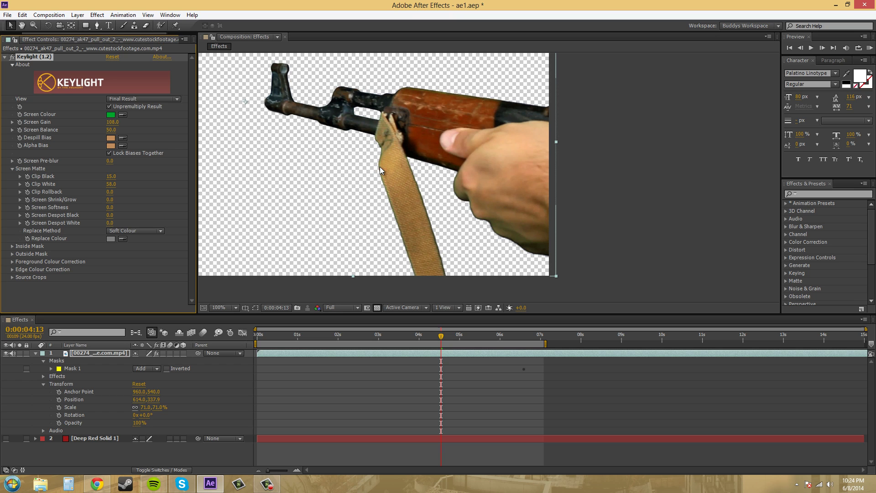
Keep the strap's tan as the Despill and Alpha Bias colour, discarding a reddish-brown try
left_click(122, 137)
left_click(413, 199)
left_click(440, 234)
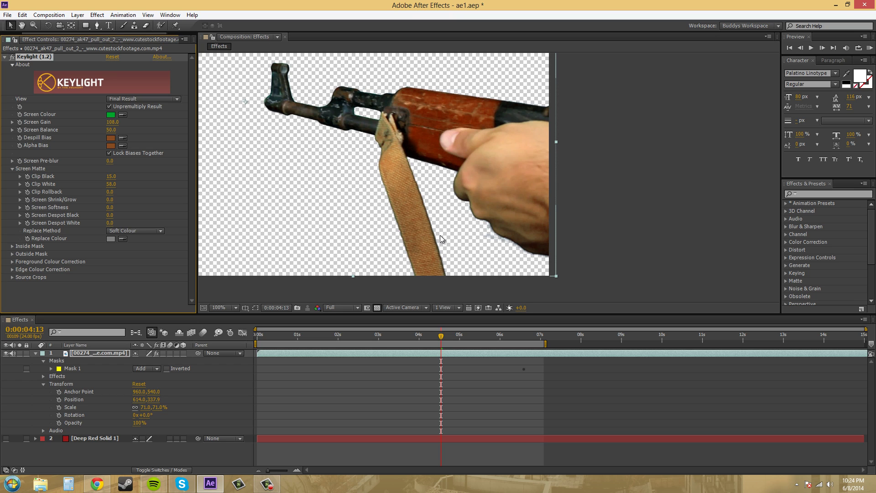
key("ctrl+z")
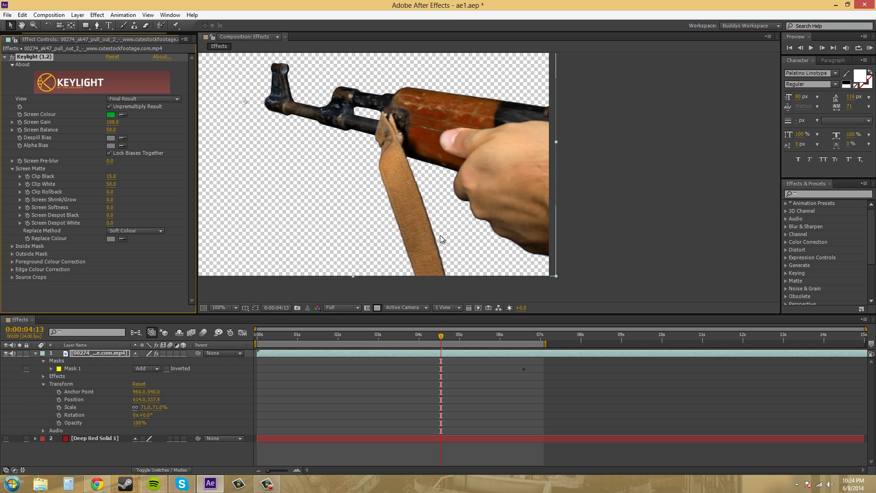
left_click(122, 138)
left_click(402, 191)
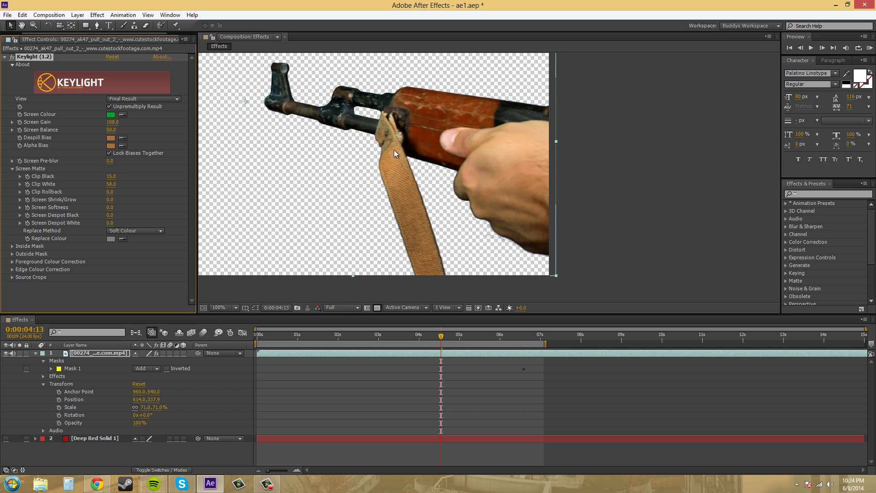
left_click(13, 57)
left_click(13, 58)
left_click(13, 58)
left_click(13, 58)
left_click(12, 57)
left_click(13, 57)
left_click(12, 57)
left_click(13, 58)
left_click(13, 58)
left_click(12, 57)
left_click(332, 163)
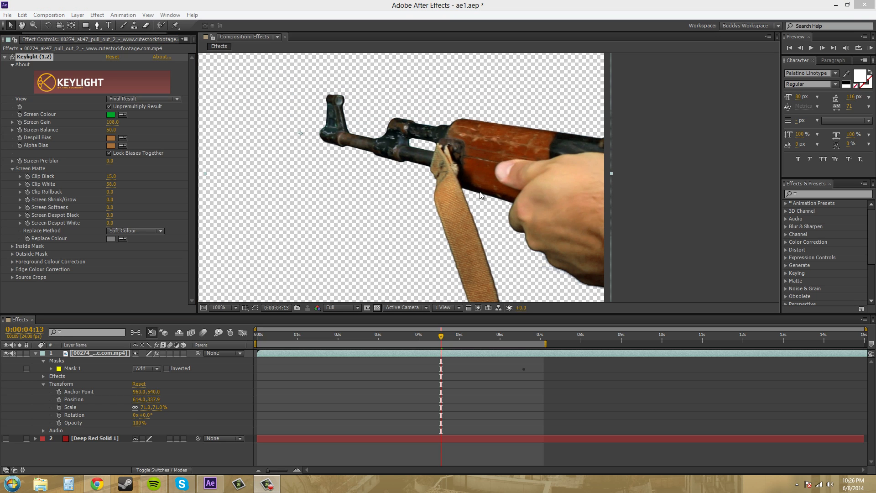
left_click_drag(490, 248, 467, 221)
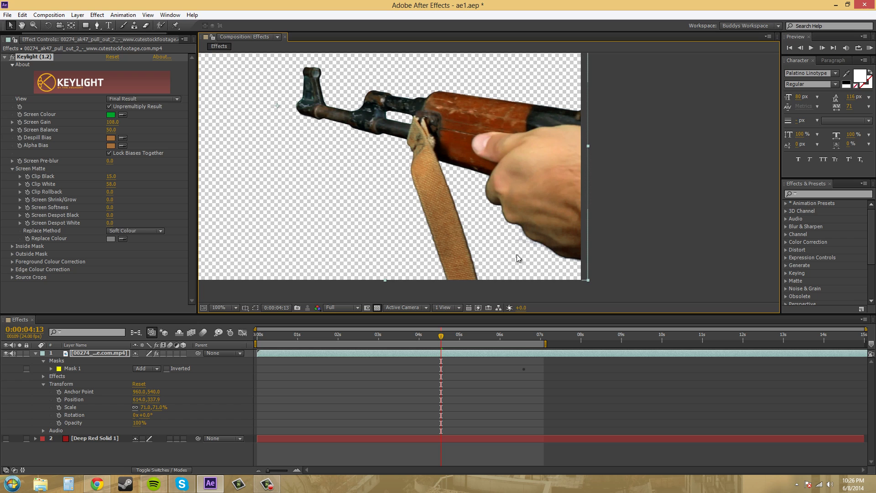
Set View to Status and zoom to 400% on the strap and hand edge
left_click(132, 99)
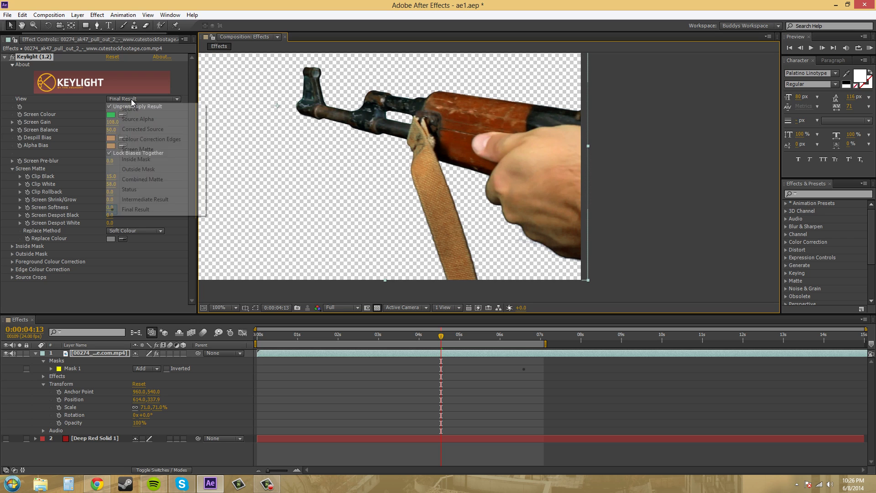
left_click(127, 190)
left_click_drag(349, 191, 366, 136)
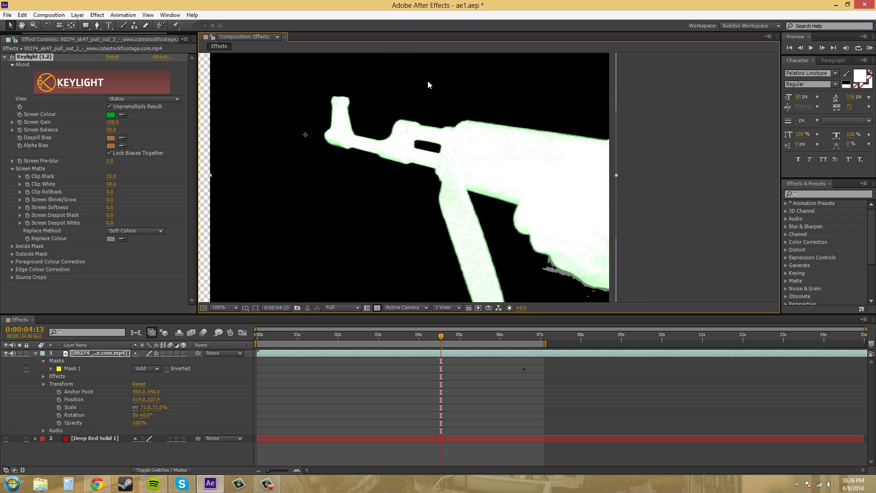
scroll(434, 202, "up", 3)
left_click_drag(455, 234, 384, 185)
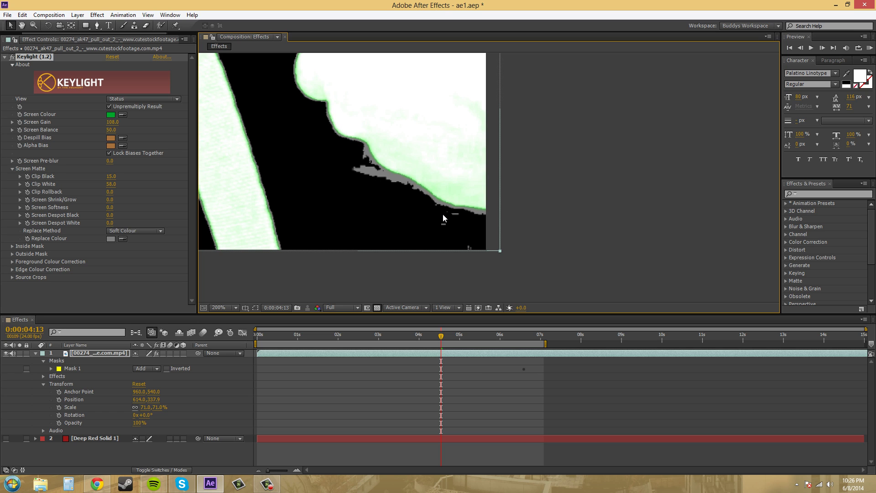
left_click_drag(330, 176, 374, 194)
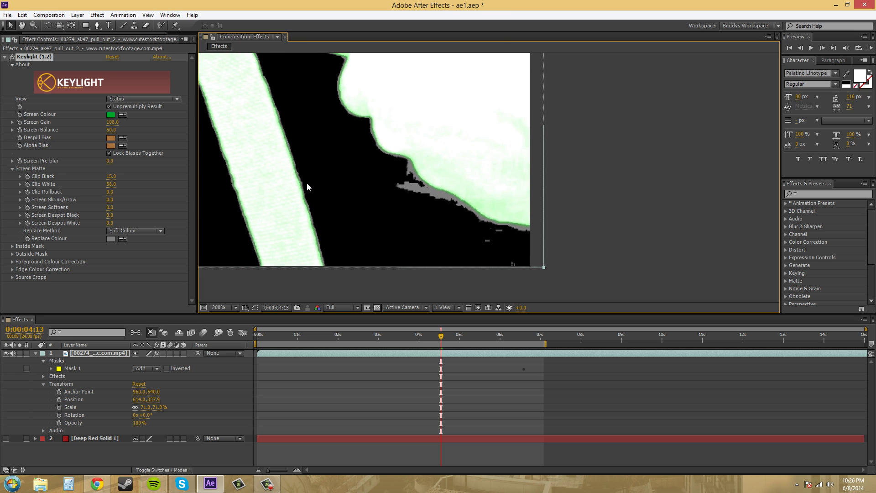
scroll(335, 202, "up", 2)
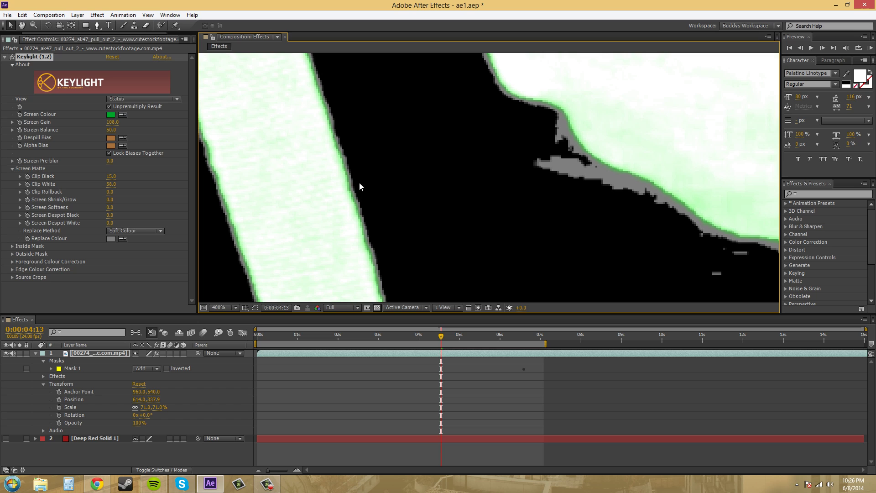